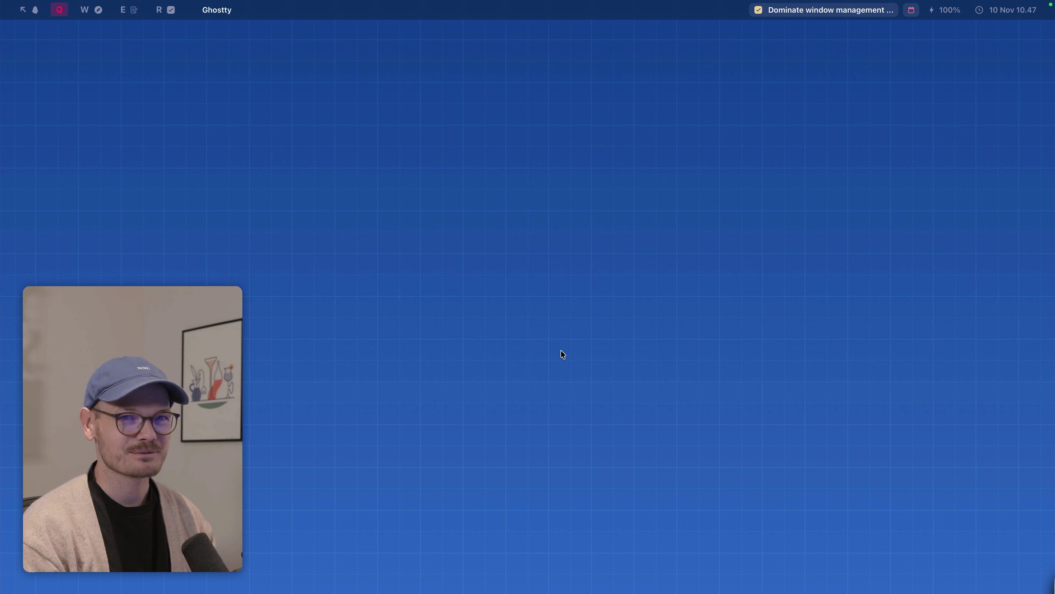
Open three new terminal windows in workspace Q.
{"action": "key", "text": "super+n"}
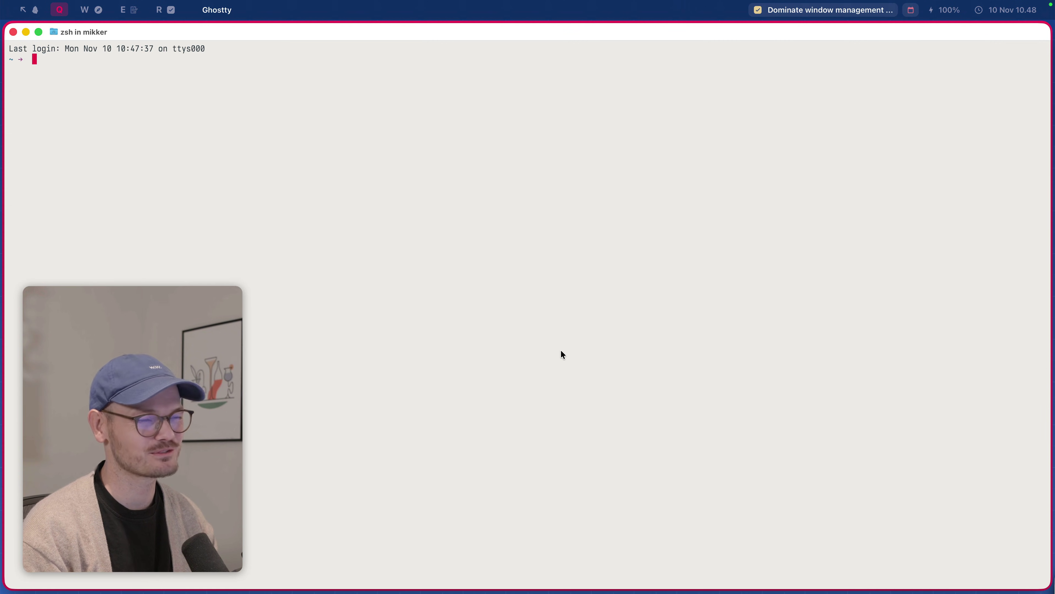
{"action": "key", "text": "super+n"}
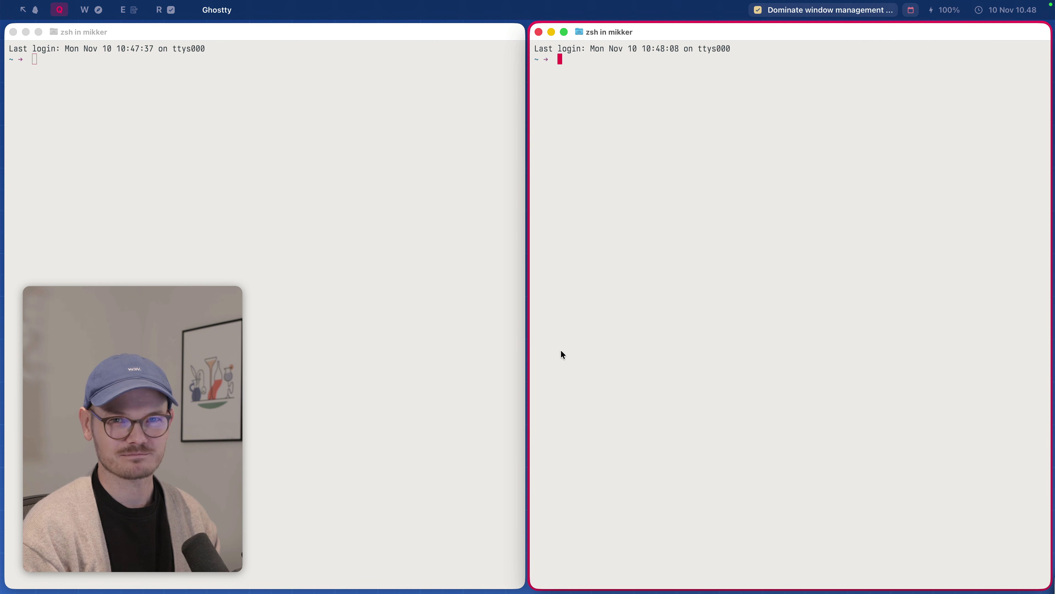
{"action": "key", "text": "super+n"}
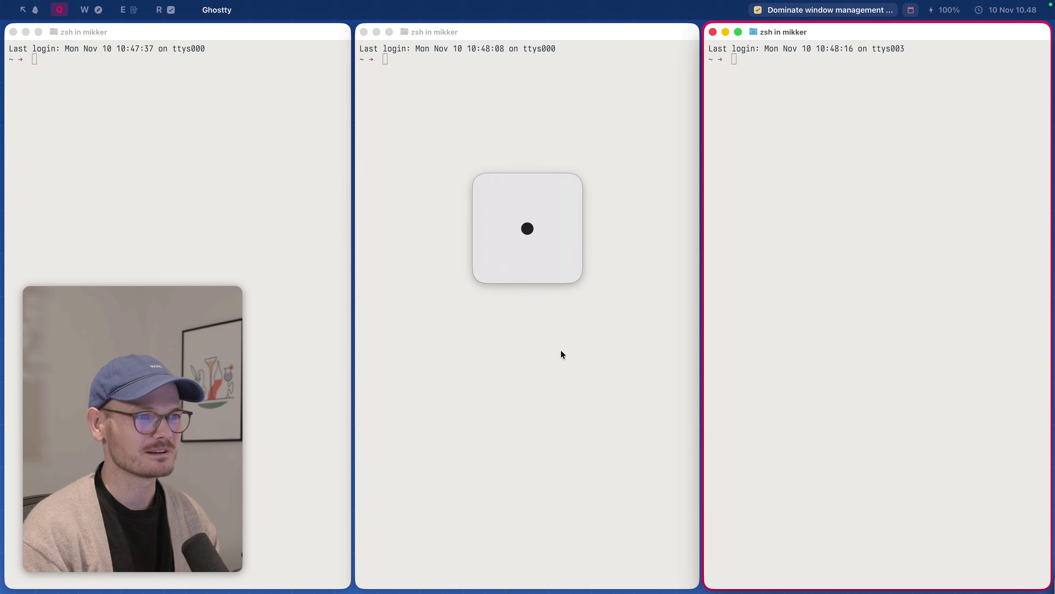
Join the third terminal window with the middle one, set the pair to accordion layout, and focus the first terminal window.
{"action": "key", "text": "alt+shift+space"}
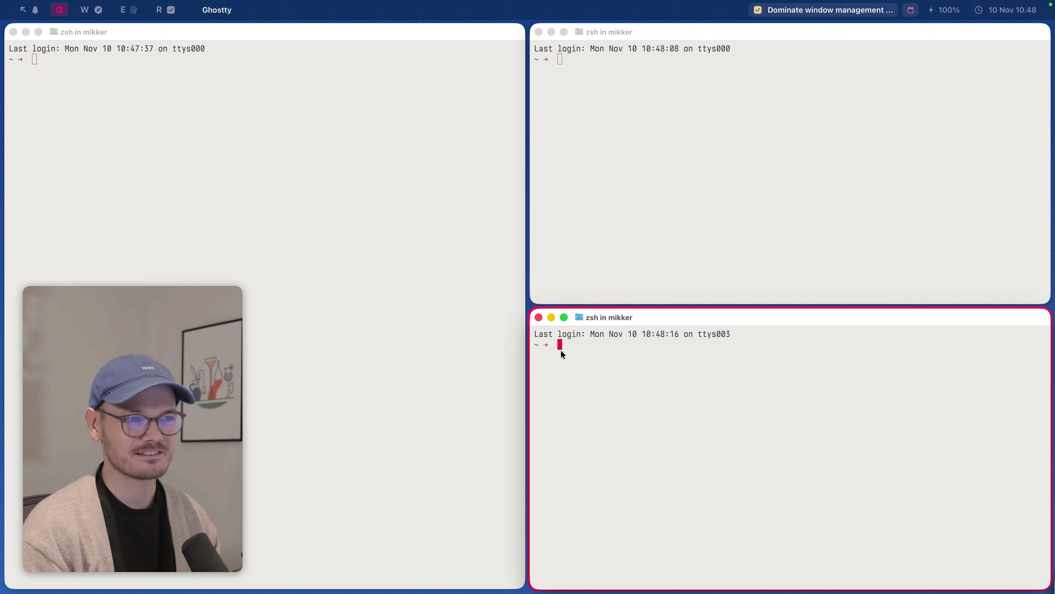
{"action": "key", "text": "super+w"}
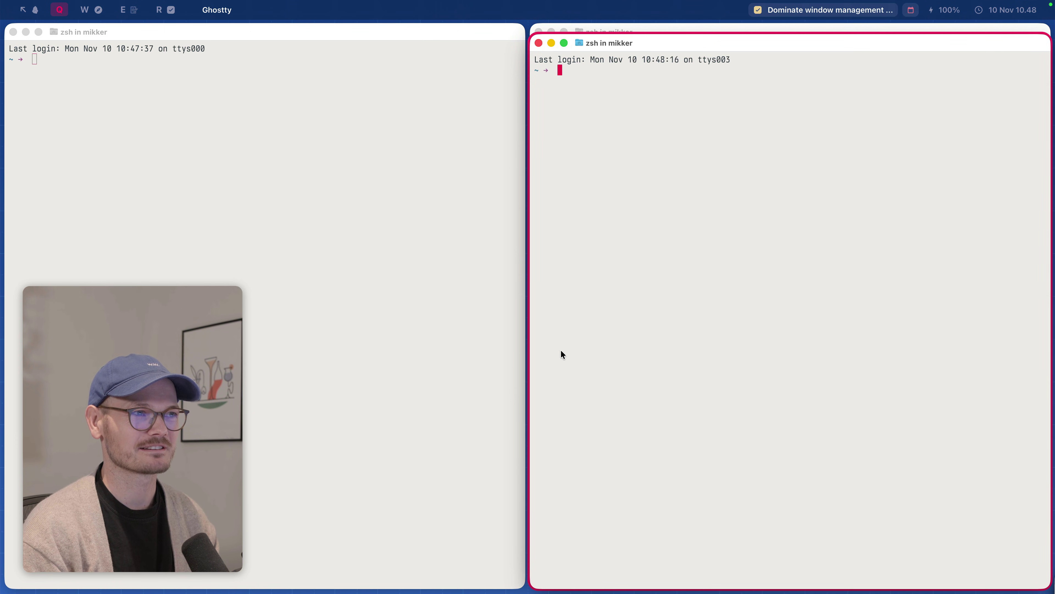
{"action": "key", "text": "alt+h"}
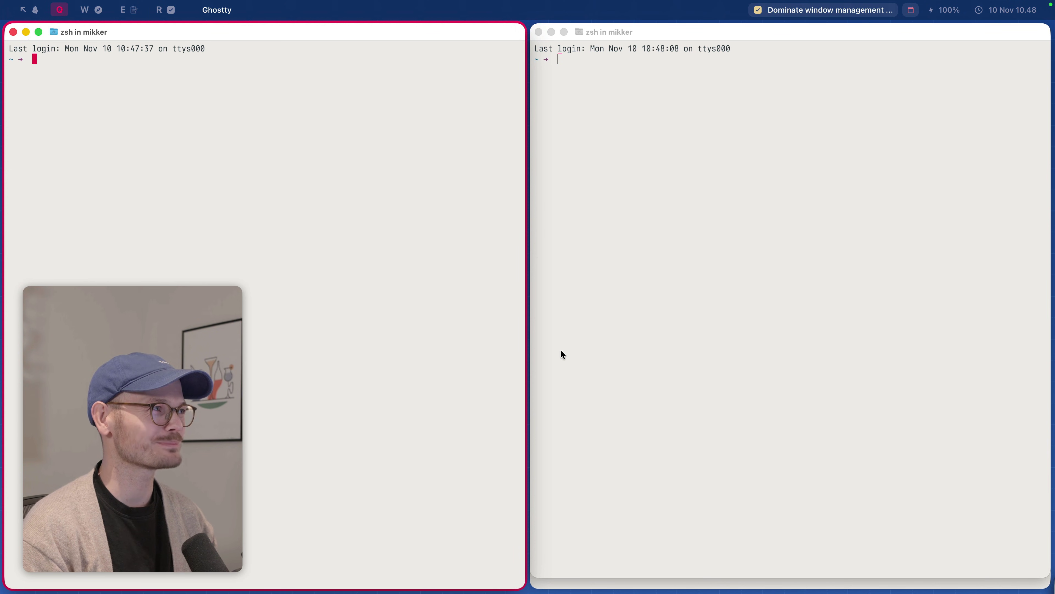
Cycle through workspaces W, E and R to view their windows, returning to the terminals in workspace Q.
{"action": "key", "text": "alt+w"}
{"action": "key", "text": "alt+e"}
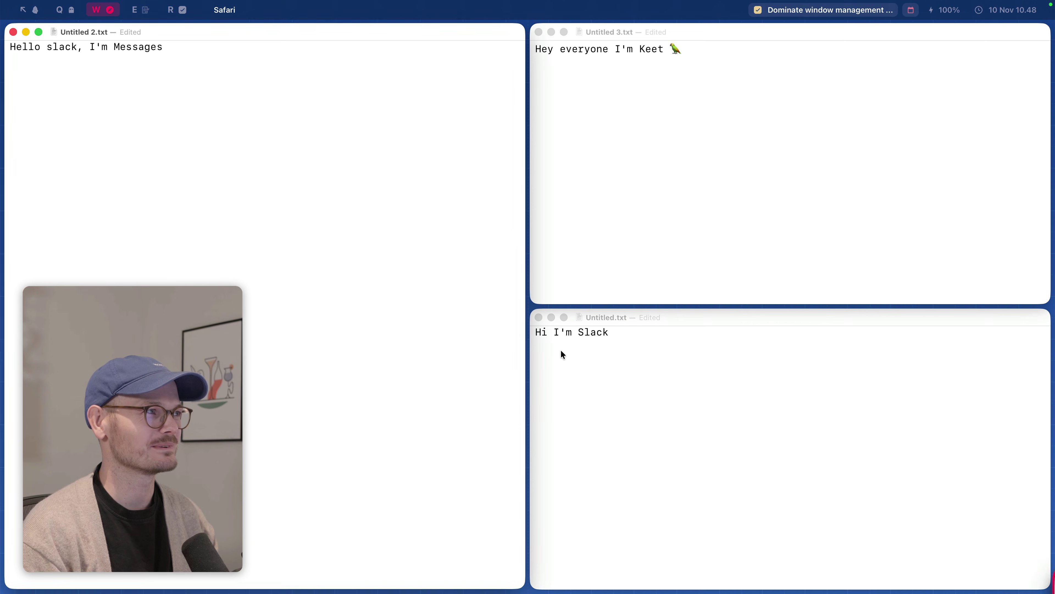
{"action": "key", "text": "alt+w"}
{"action": "key", "text": "alt+q"}
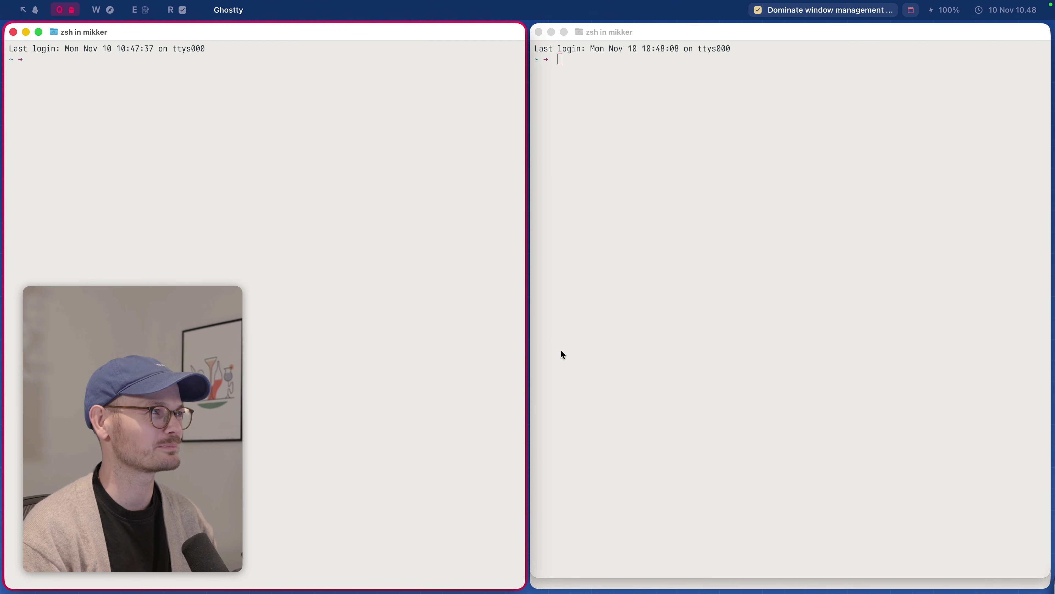
{"action": "key", "text": "alt+w"}
{"action": "key", "text": "alt+e"}
{"action": "key", "text": "alt+r"}
{"action": "key", "text": "alt+e"}
{"action": "key", "text": "alt+q"}
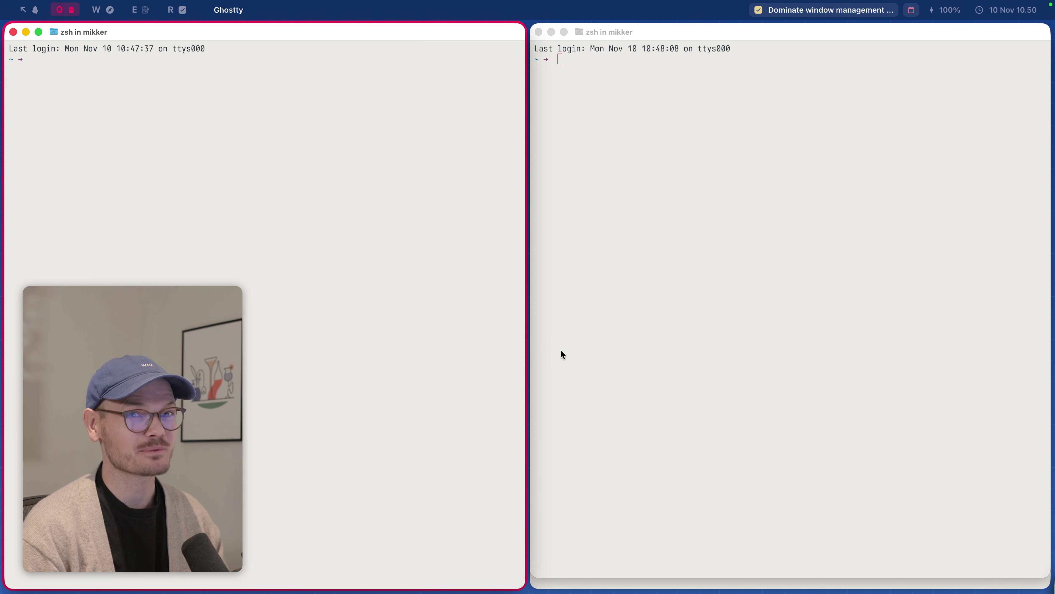
Move focus between the first terminal window and the two windows in the accordion stack.
{"action": "key", "text": "alt+l"}
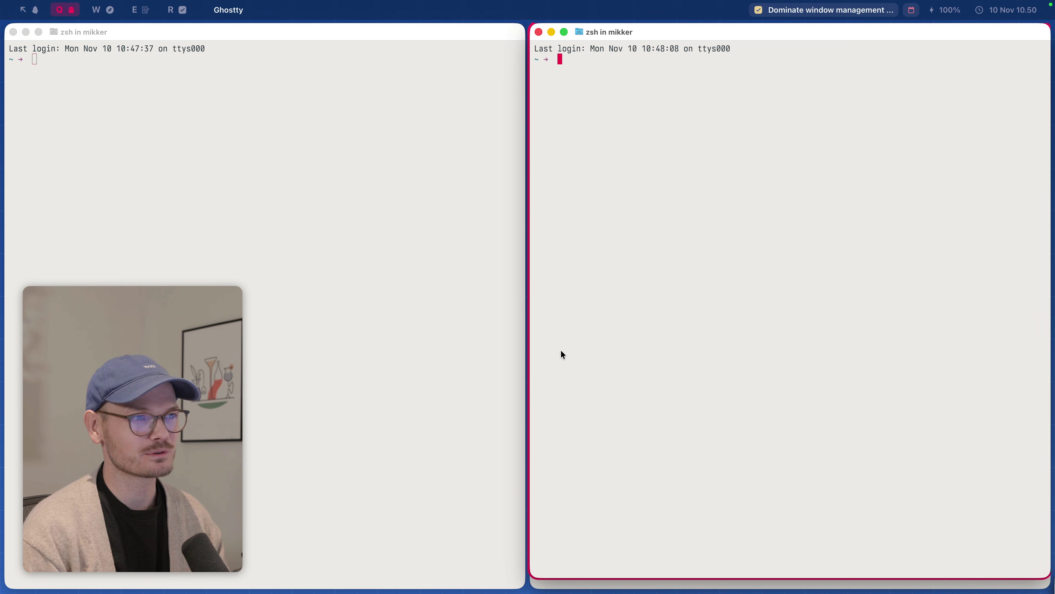
{"action": "key", "text": "super+n"}
{"action": "key", "text": "super+w"}
{"action": "key", "text": "alt+h"}
{"action": "key", "text": "super+n"}
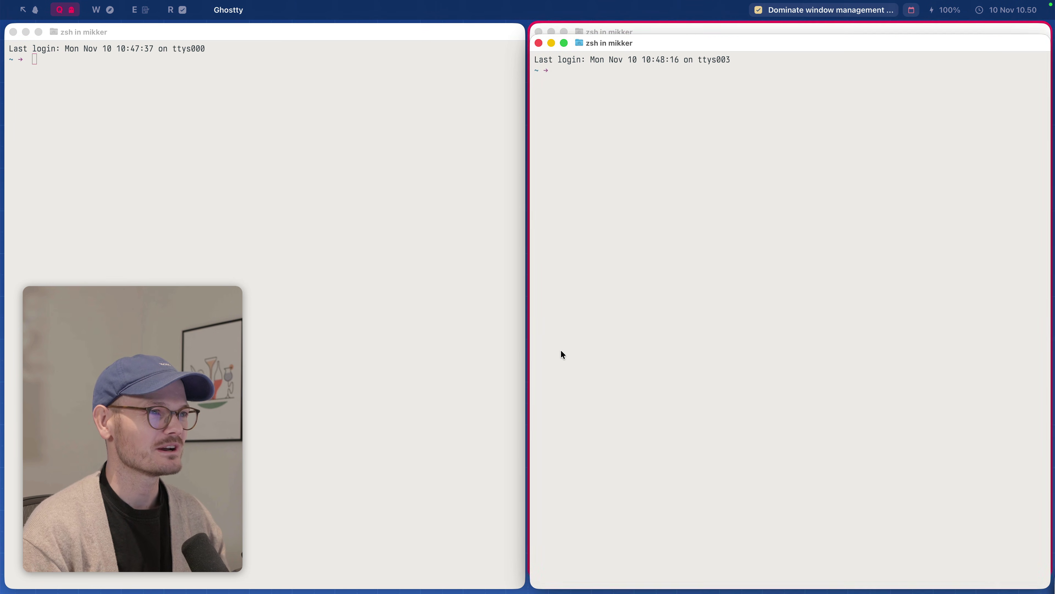
Visit workspaces W and E once more and return to workspace Q.
{"action": "key", "text": "alt+w"}
{"action": "key", "text": "alt+e"}
{"action": "key", "text": "alt+w"}
{"action": "key", "text": "alt+q"}
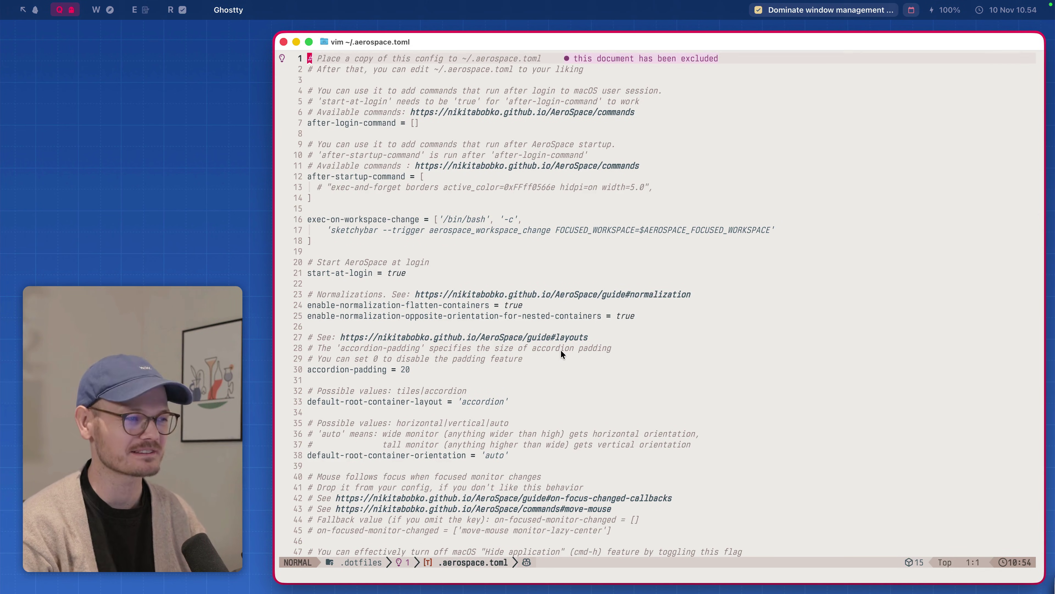
Find the main binding mode section in .aerospace.toml and highlight lines 84 to 88 with the focus and previous-workspace bindings.
{"action": "scroll", "coordinate": [560, 353], "scroll_direction": "down", "scroll_amount": 20}
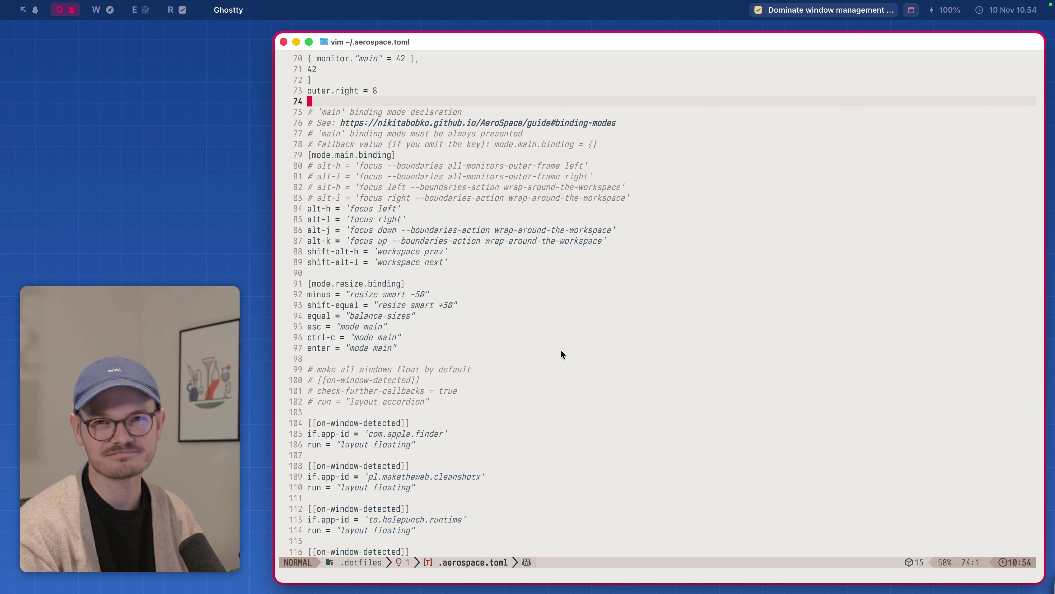
{"action": "key", "text": "1"}
{"action": "key", "text": "0"}
{"action": "key", "text": "j"}
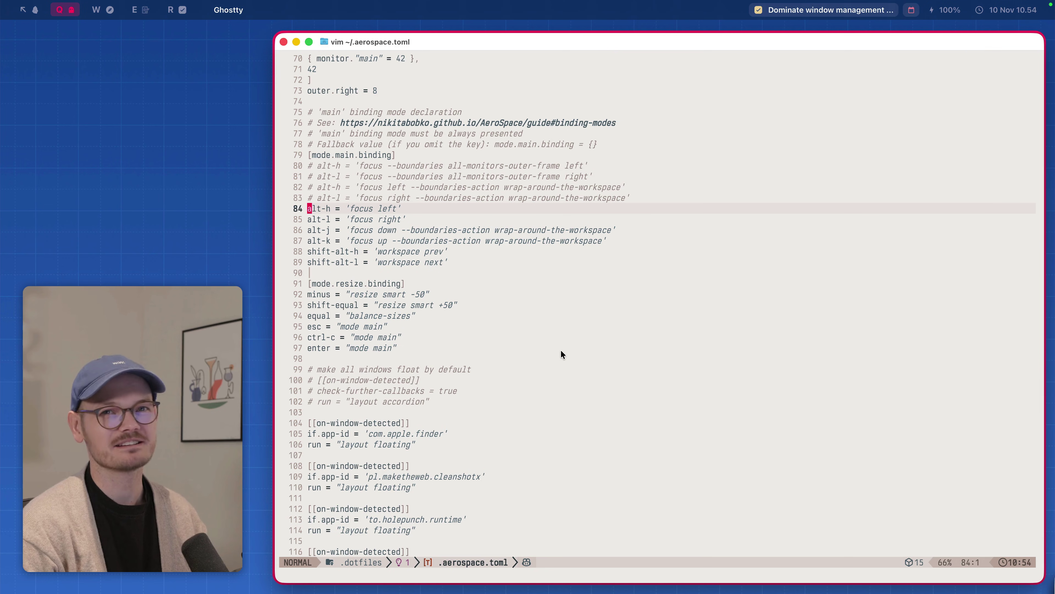
{"action": "key", "text": "shift+v"}
{"action": "key", "text": "j"}
{"action": "key", "text": "j"}
{"action": "key", "text": "j"}
{"action": "key", "text": "j"}
{"action": "key", "text": "j"}
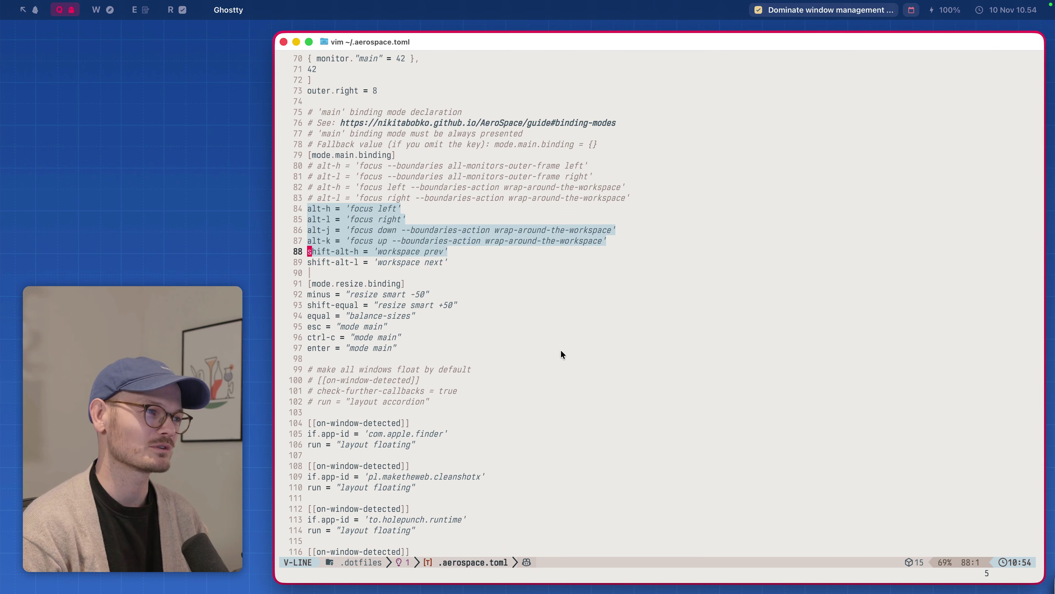
Clear the line selection and examine the alt-h, alt-l, alt-j and alt-k focus bindings down to the shift-alt-h workspace binding.
{"action": "key", "text": "Escape"}
{"action": "key", "text": "k"}
{"action": "key", "text": "k"}
{"action": "key", "text": "k"}
{"action": "key", "text": "k"}
{"action": "key", "text": "k"}
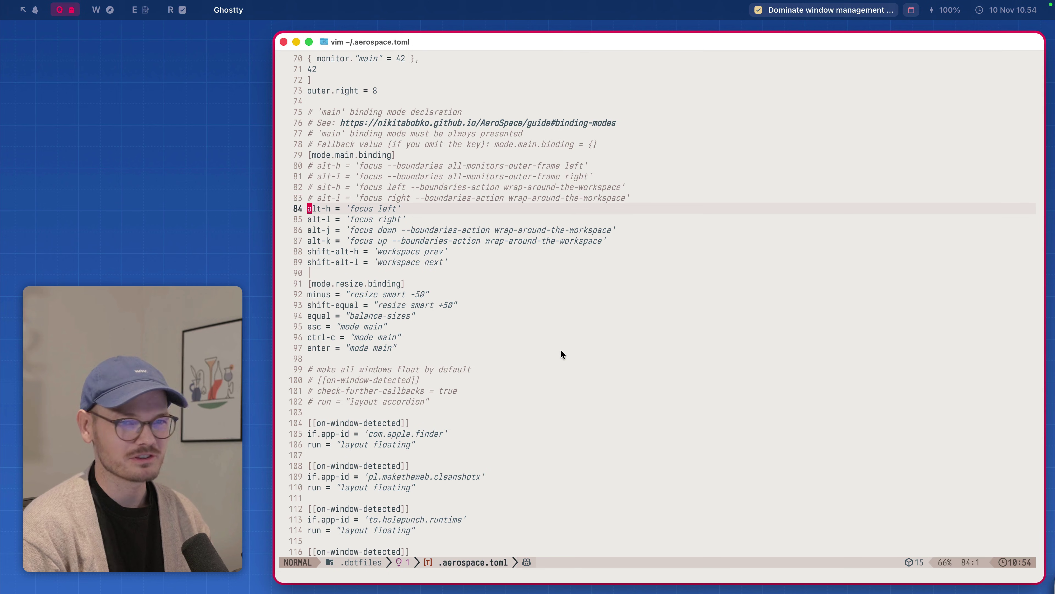
{"action": "key", "text": "j"}
{"action": "key", "text": "j"}
{"action": "key", "text": "j"}
{"action": "key", "text": "j"}
{"action": "key", "text": "k"}
{"action": "key", "text": "k"}
{"action": "key", "text": "k"}
{"action": "key", "text": "k"}
{"action": "key", "text": "j"}
{"action": "key", "text": "j"}
{"action": "key", "text": "j"}
{"action": "key", "text": "j"}
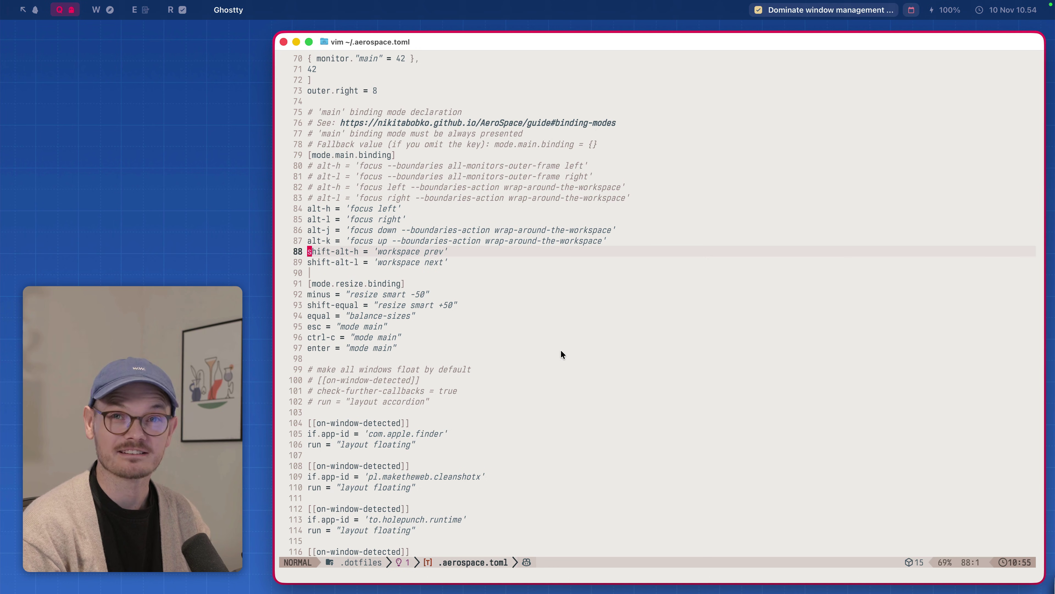
Highlight the resize mode section from [mode.resize.binding] through its ctrl-c binding.
{"action": "key", "text": "j"}
{"action": "key", "text": "j"}
{"action": "key", "text": "j"}
{"action": "key", "text": "V"}
{"action": "key", "text": "j"}
{"action": "key", "text": "j"}
{"action": "key", "text": "j"}
{"action": "key", "text": "j"}
{"action": "key", "text": "j"}
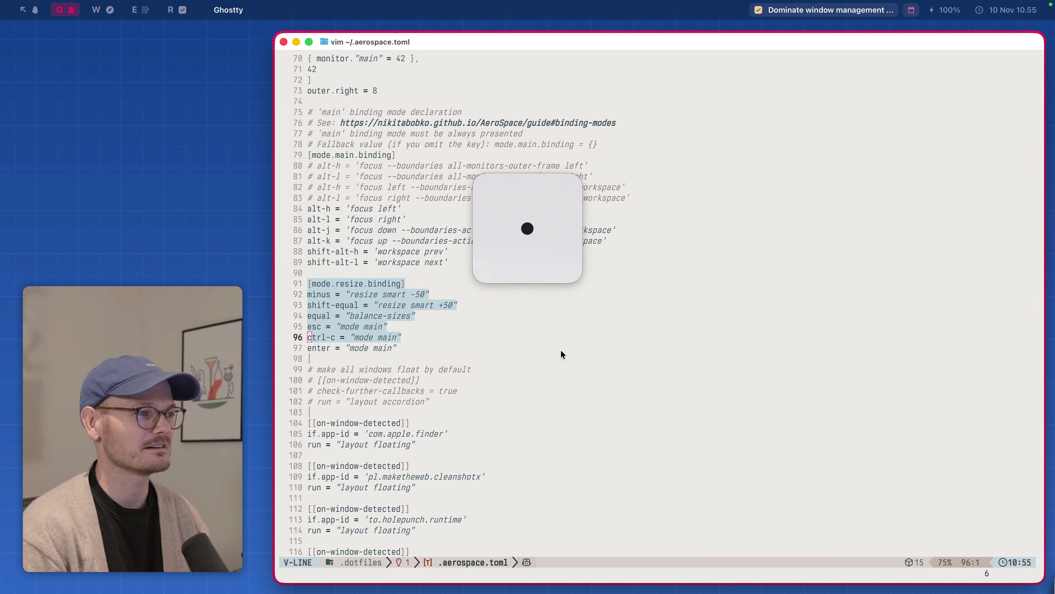
Switch to workspace E and use AeroSpace's resize mode to make the Untitled 2.txt window narrower than half the screen.
{"action": "key", "text": "alt+e"}
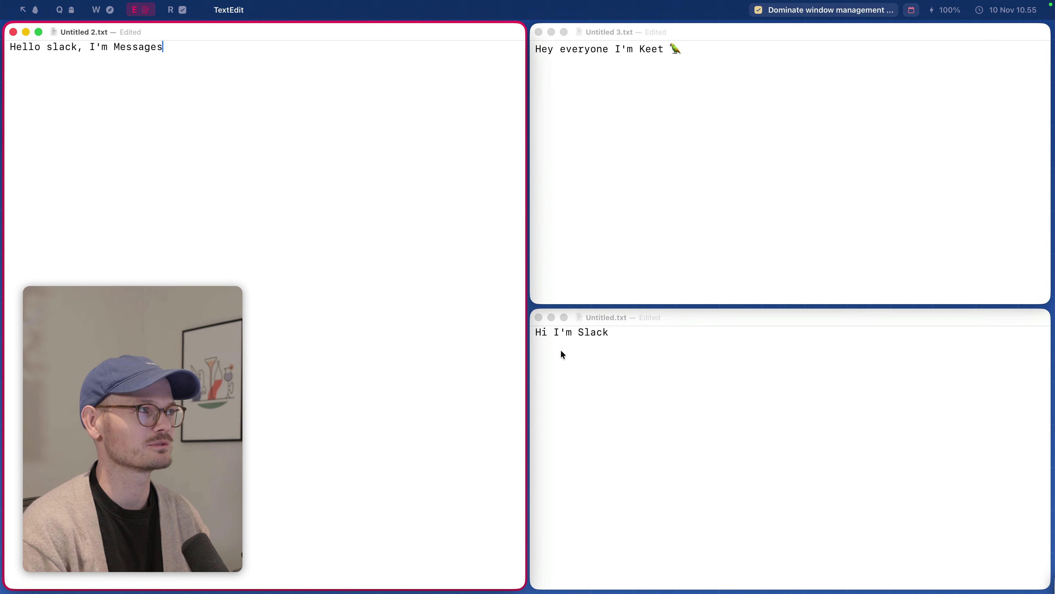
{"action": "key", "text": "ctrl+space"}
{"action": "key", "text": "w"}
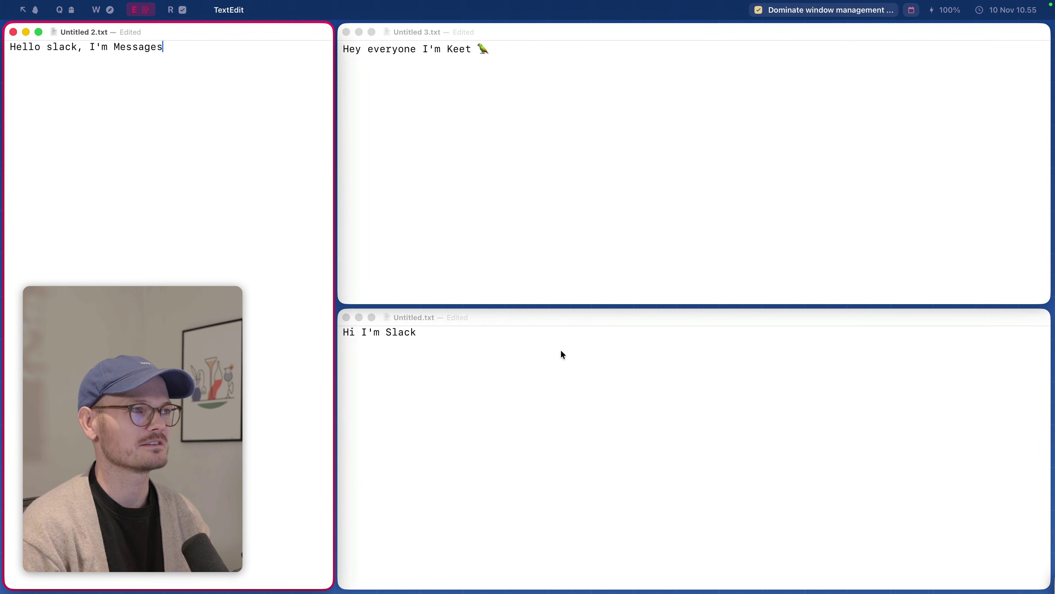
{"action": "key", "text": "alt+shift+equal"}
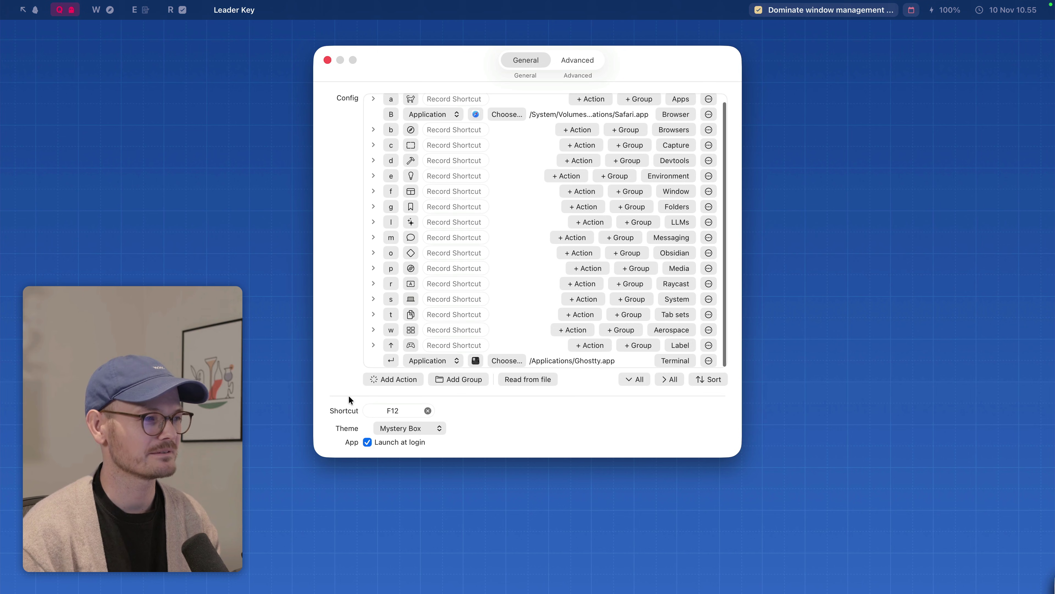
Examine the commands in Leader Key's Aerospace group, including its join-with, layout and move subgroups.
{"action": "left_click", "coordinate": [374, 329]}
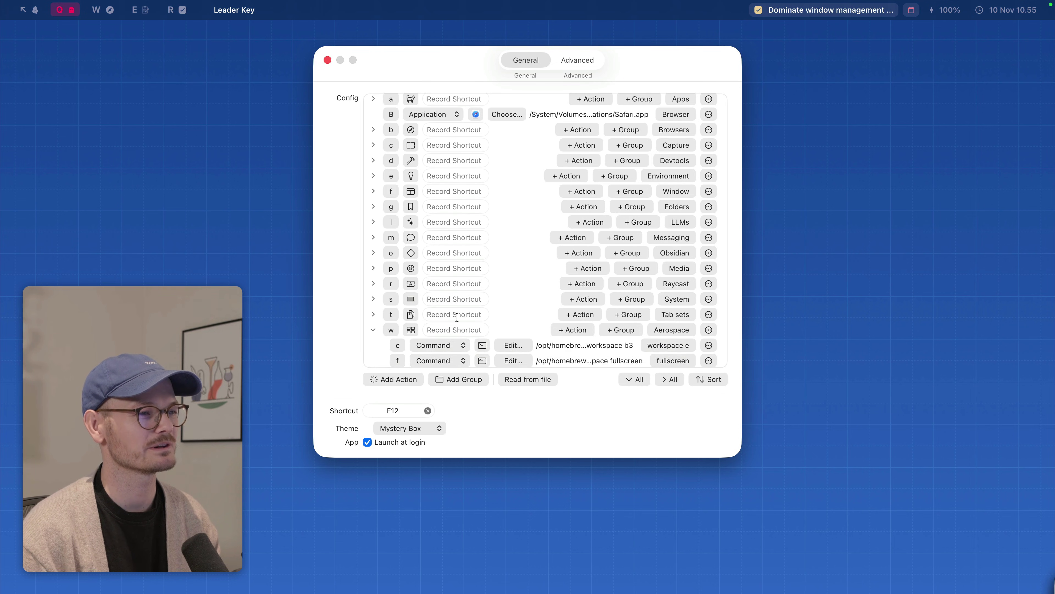
{"action": "scroll", "coordinate": [458, 321], "scroll_direction": "down", "scroll_amount": 5}
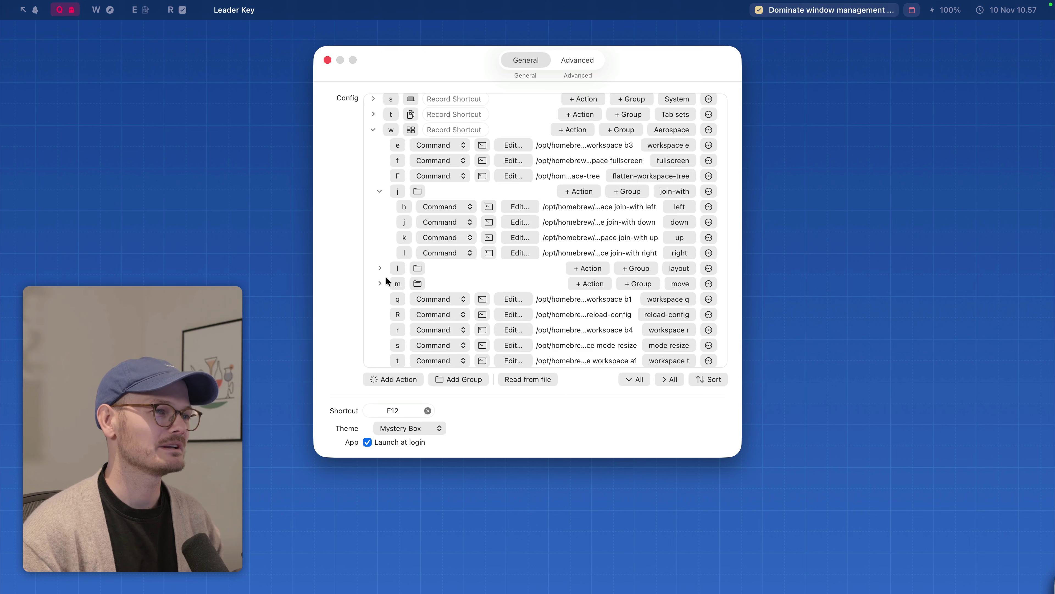
{"action": "left_click", "coordinate": [381, 268]}
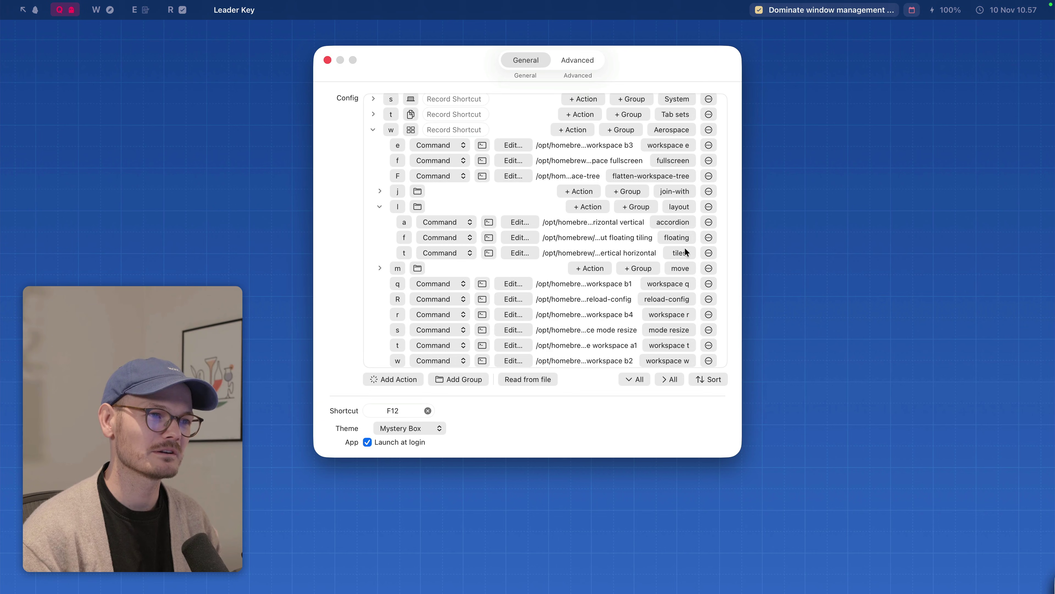
{"action": "left_click", "coordinate": [380, 268]}
{"action": "scroll", "coordinate": [683, 250], "scroll_direction": "down", "scroll_amount": 3}
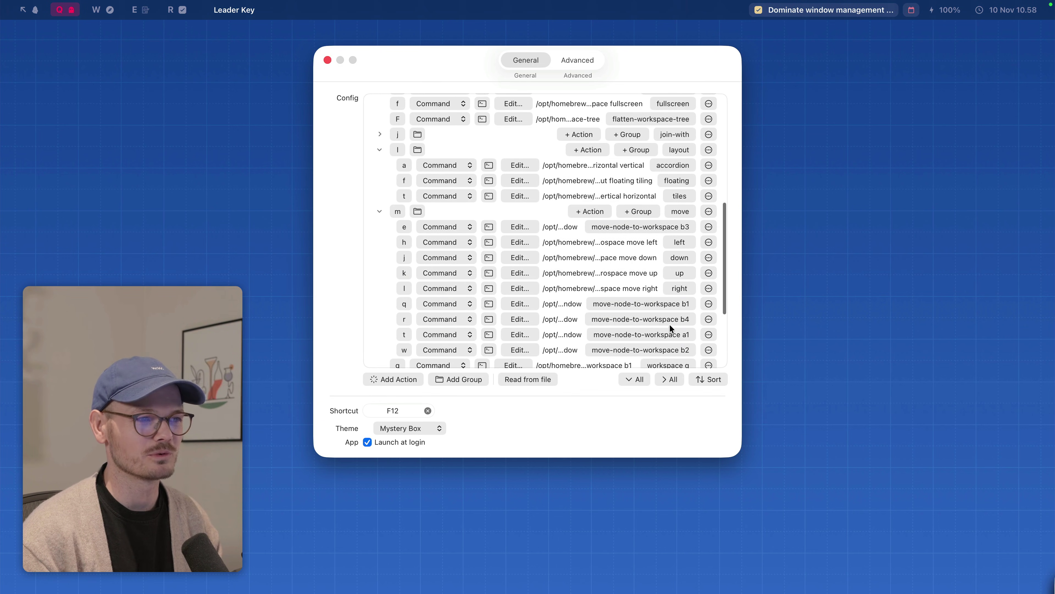
{"action": "scroll", "coordinate": [669, 322], "scroll_direction": "down", "scroll_amount": 1}
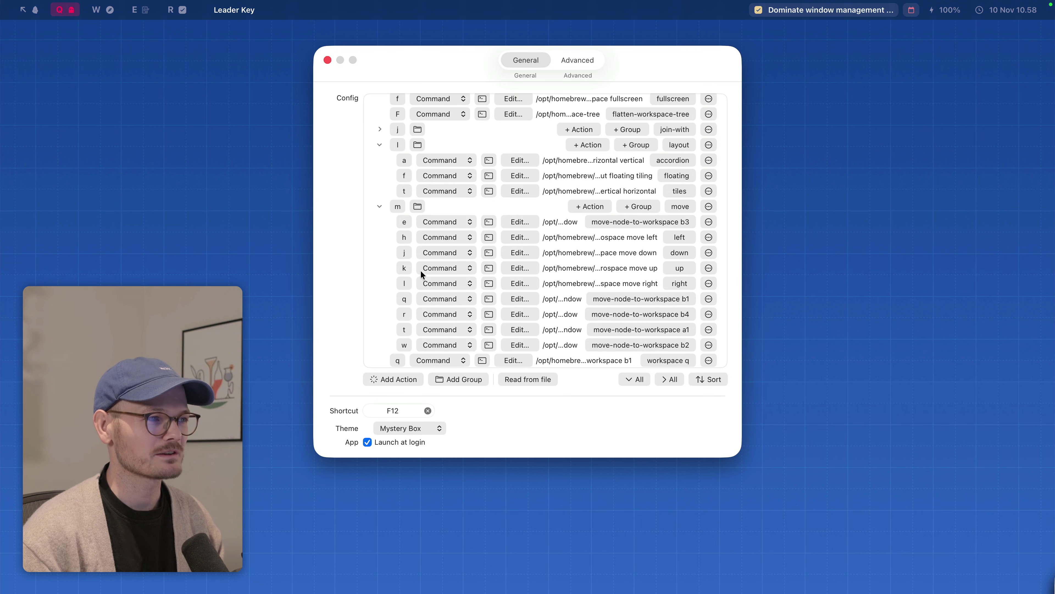
{"action": "scroll", "coordinate": [508, 297], "scroll_direction": "down", "scroll_amount": 6}
{"action": "scroll", "coordinate": [505, 293], "scroll_direction": "up", "scroll_amount": 12}
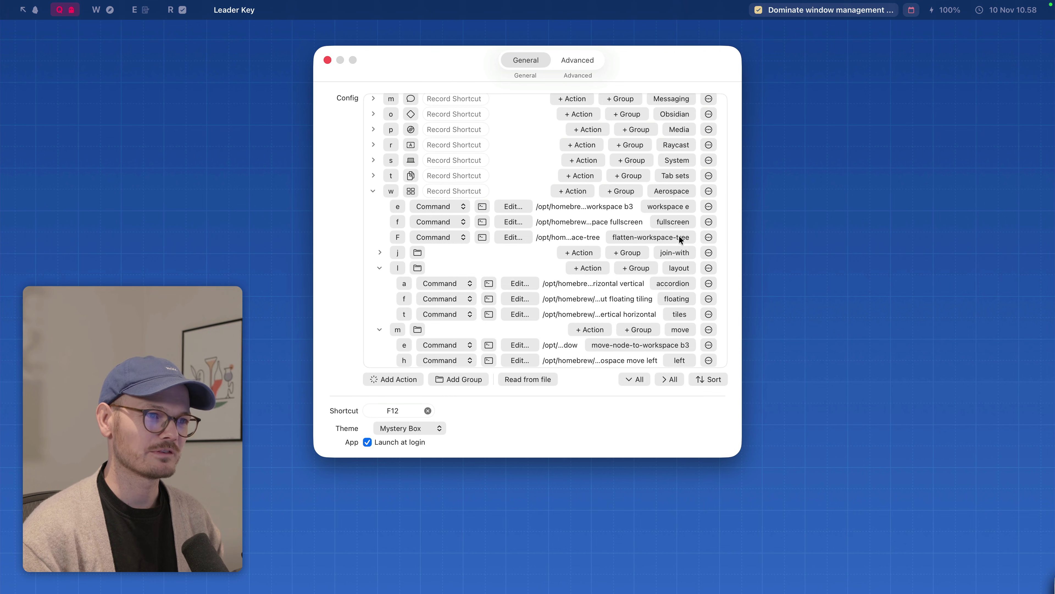
{"action": "scroll", "coordinate": [504, 306], "scroll_direction": "down", "scroll_amount": 12}
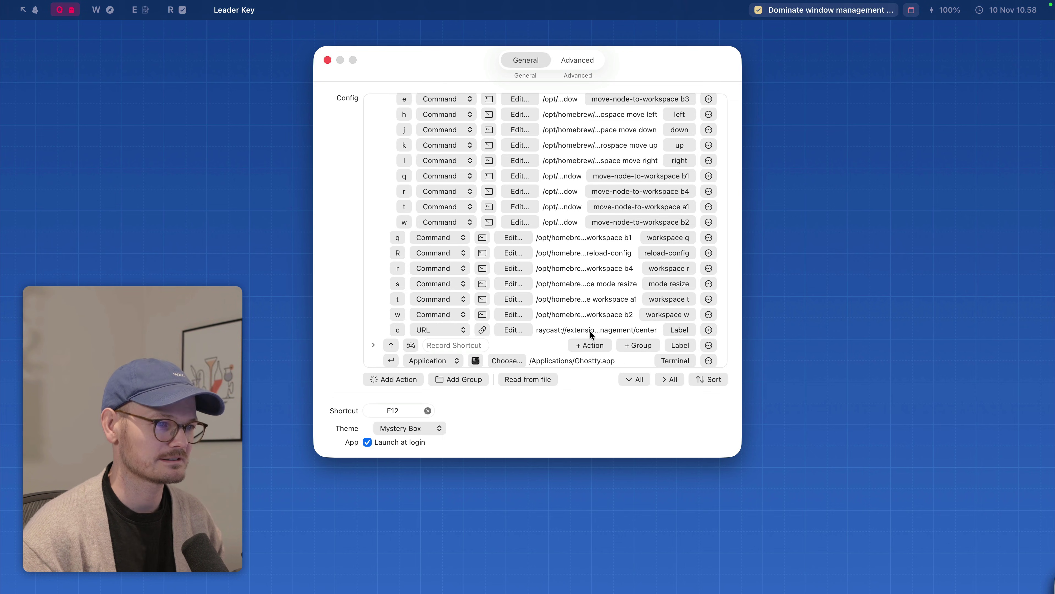
Switch to workspace E, move focus among the three text windows to Untitled 3.txt, and visit workspace W and come back.
{"action": "key", "text": "alt+e"}
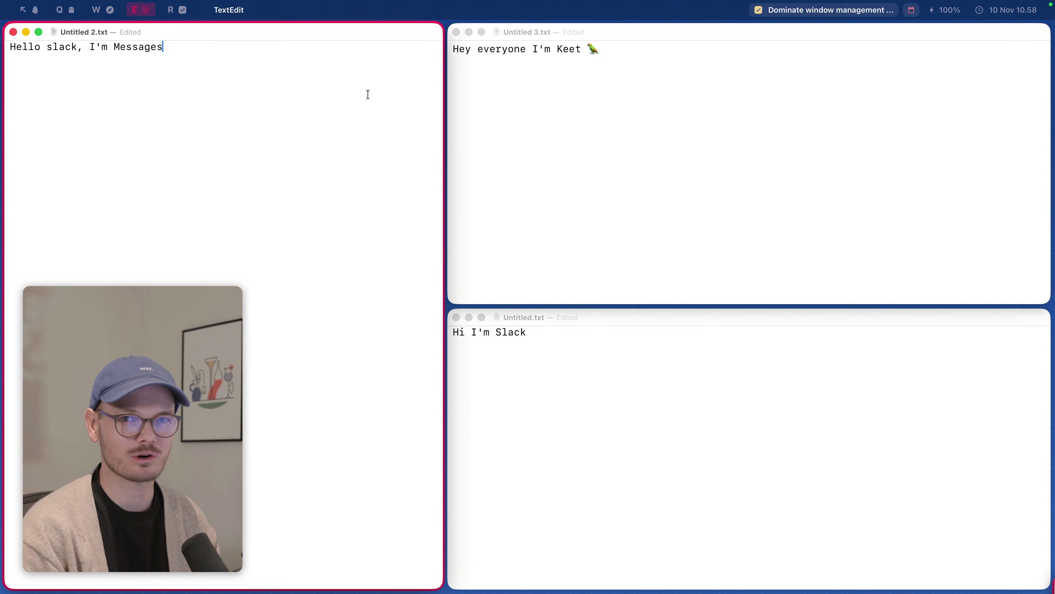
{"action": "key", "text": "alt+l"}
{"action": "key", "text": "alt+j"}
{"action": "key", "text": "alt+h"}
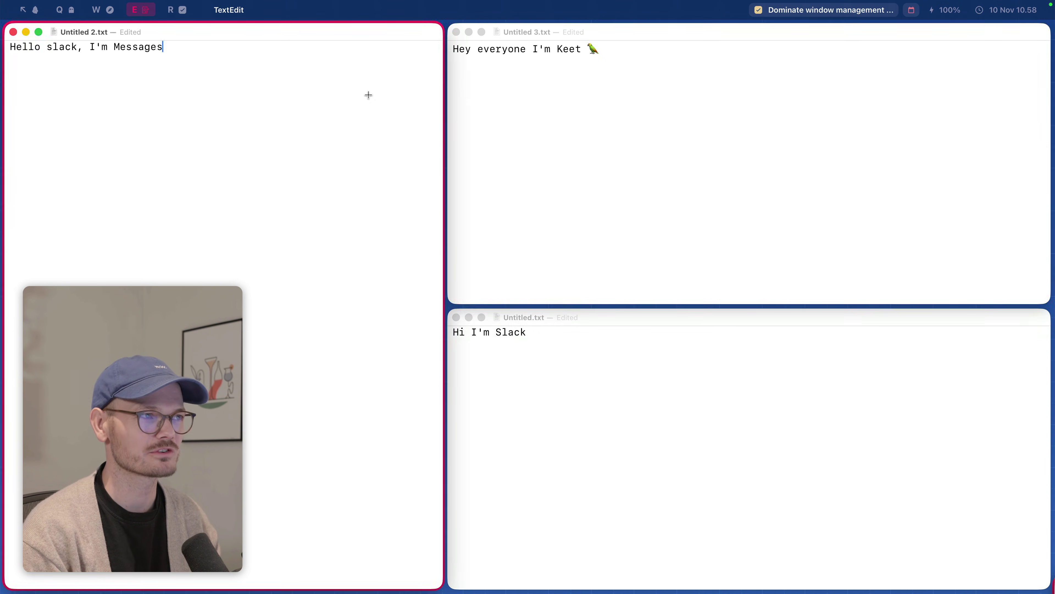
{"action": "key", "text": "alt+l"}
{"action": "key", "text": "alt+w"}
{"action": "key", "text": "alt+e"}
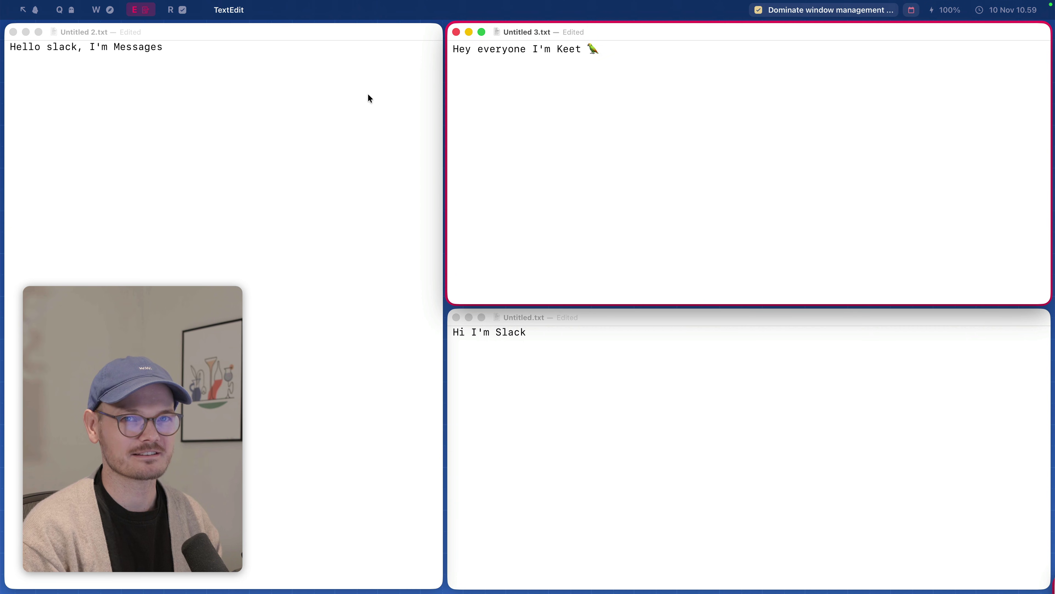
Bring up Leader Key's Aerospace command group and use it to switch to workspace Q.
{"action": "key", "text": "super+space"}
{"action": "key", "text": "w"}
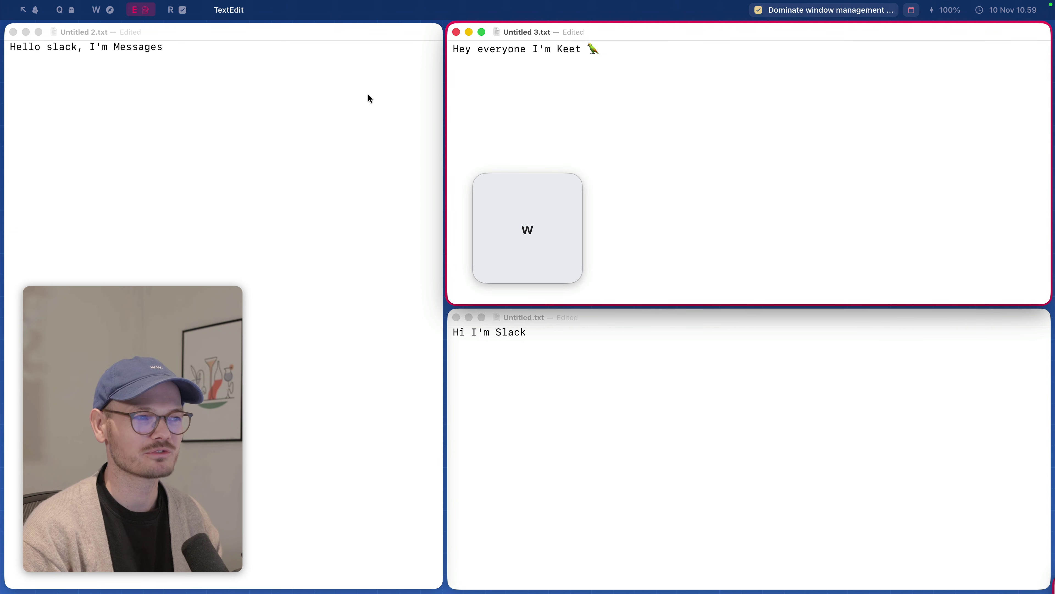
{"action": "key", "text": "super+space"}
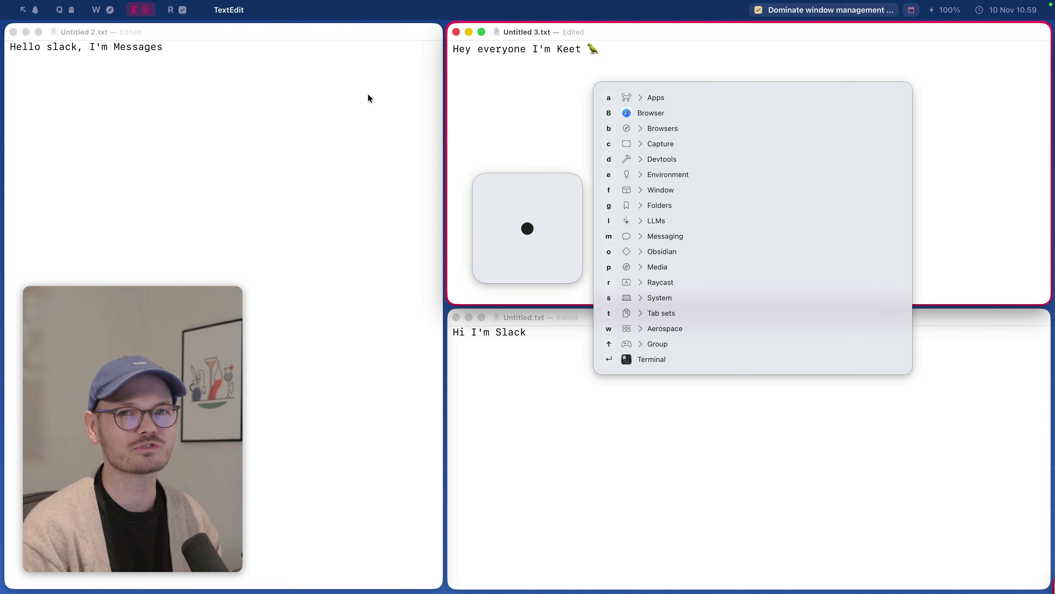
{"action": "key", "text": "w"}
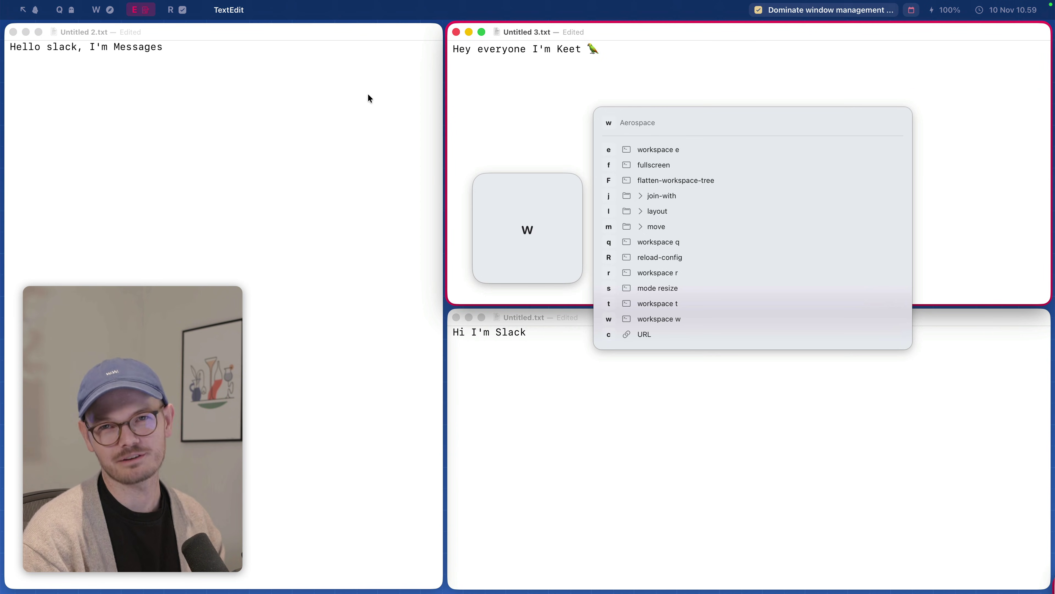
{"action": "key", "text": "q"}
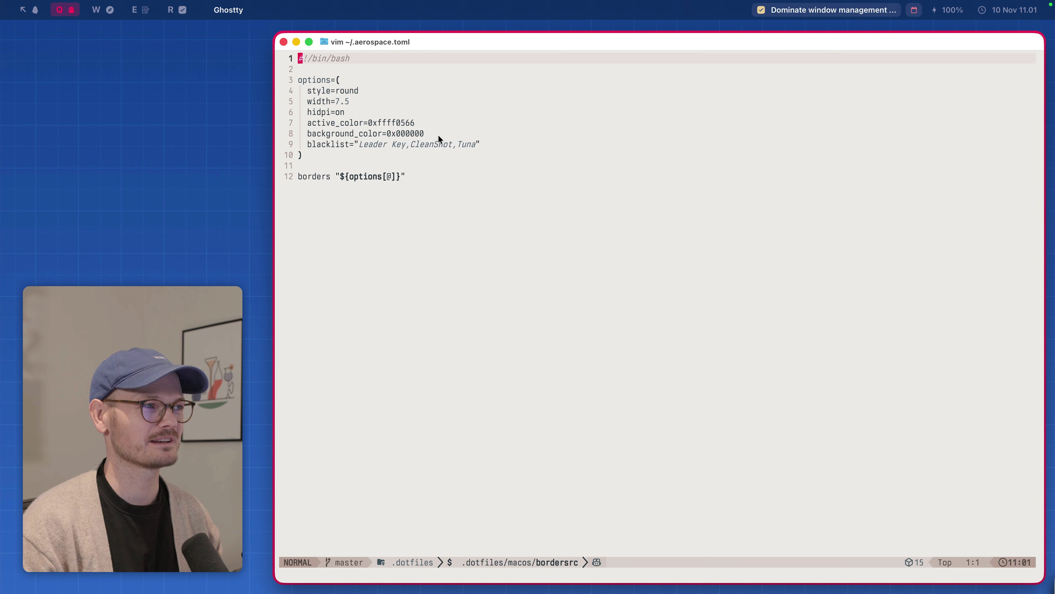
Place the cursor at the end of the blacklist line in bordersrc, and open sketchybarrc by searching the files for "sket".
{"action": "left_click_drag", "start_coordinate": [360, 144], "coordinate": [481, 145]}
{"action": "left_click", "coordinate": [476, 147]}
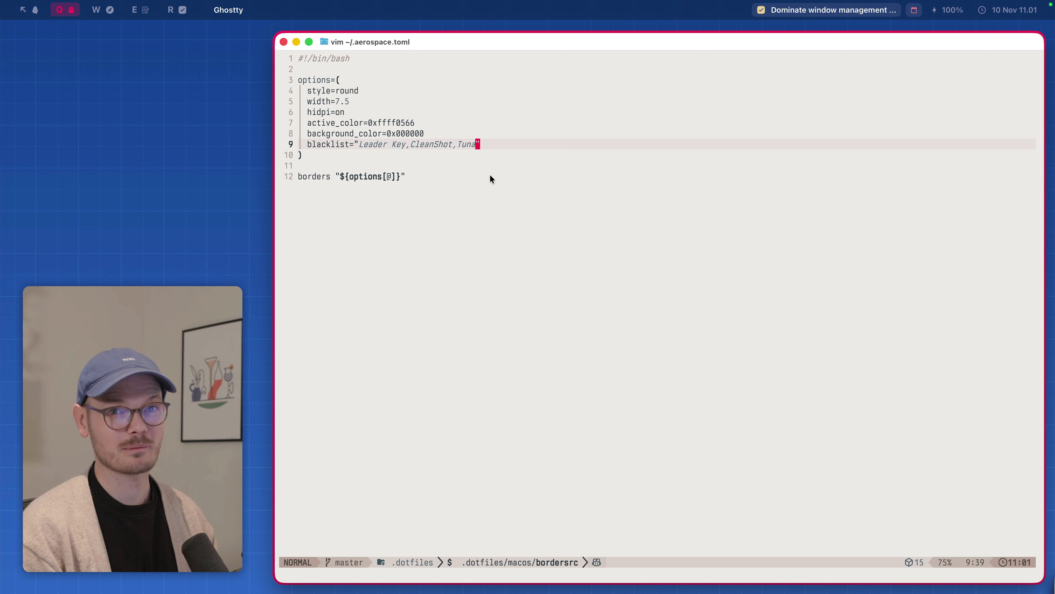
{"action": "key", "text": "ctrl+p"}
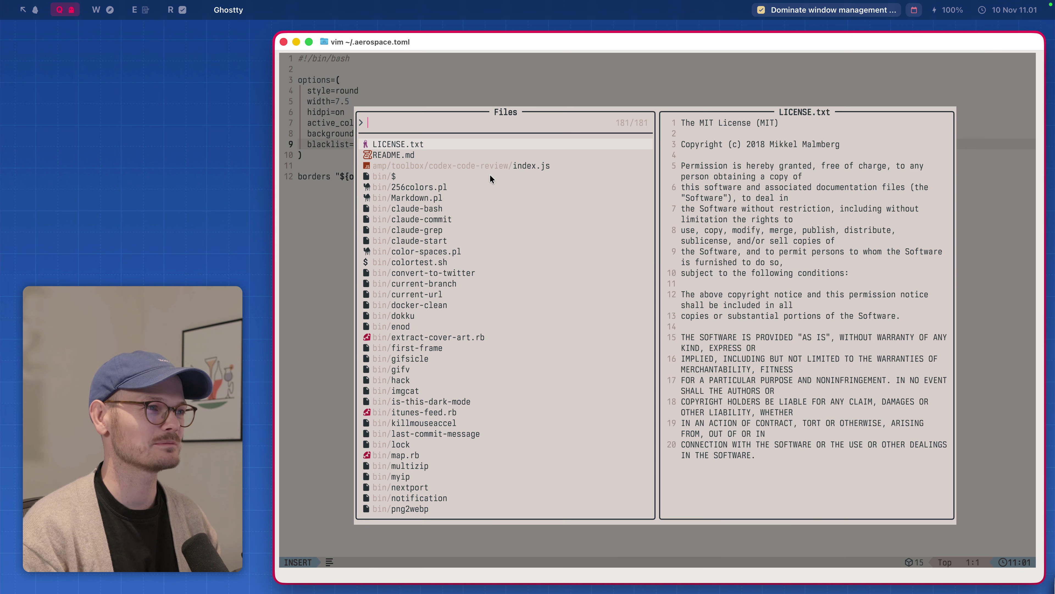
{"action": "type", "text": "sket"}
{"action": "key", "text": "Return"}
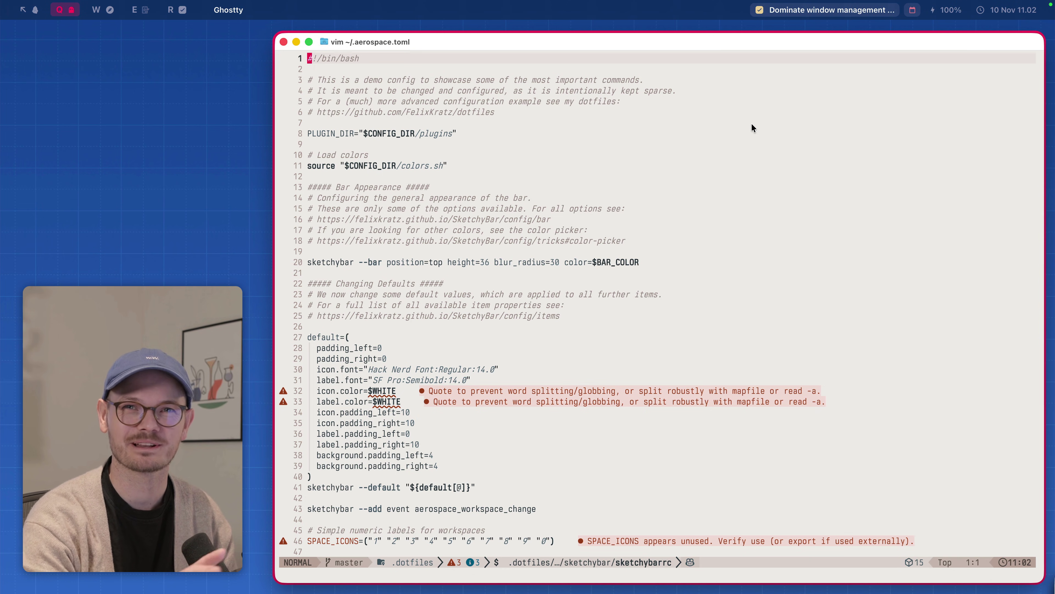
Examine the sketchybarrc configuration line by line, from the plugin directory and color loading down to the default icon and label settings.
{"action": "key", "text": "dollar"}
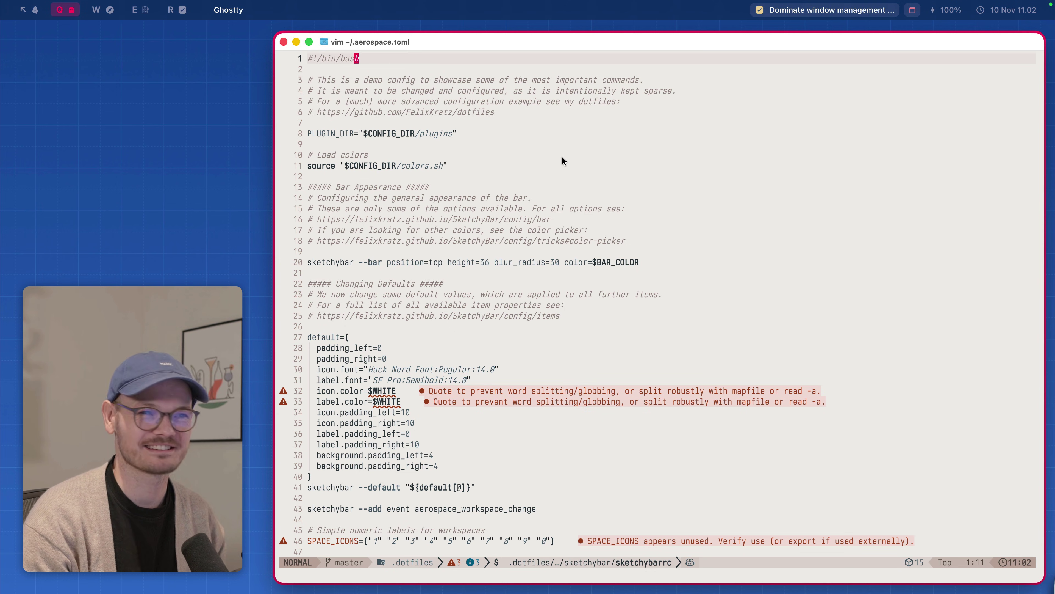
{"action": "key", "text": "j"}
{"action": "key", "text": "j"}
{"action": "key", "text": "j"}
{"action": "key", "text": "j"}
{"action": "key", "text": "j"}
{"action": "key", "text": "j"}
{"action": "key", "text": "j"}
{"action": "key", "text": "j"}
{"action": "key", "text": "j"}
{"action": "key", "text": "j"}
{"action": "key", "text": "j"}
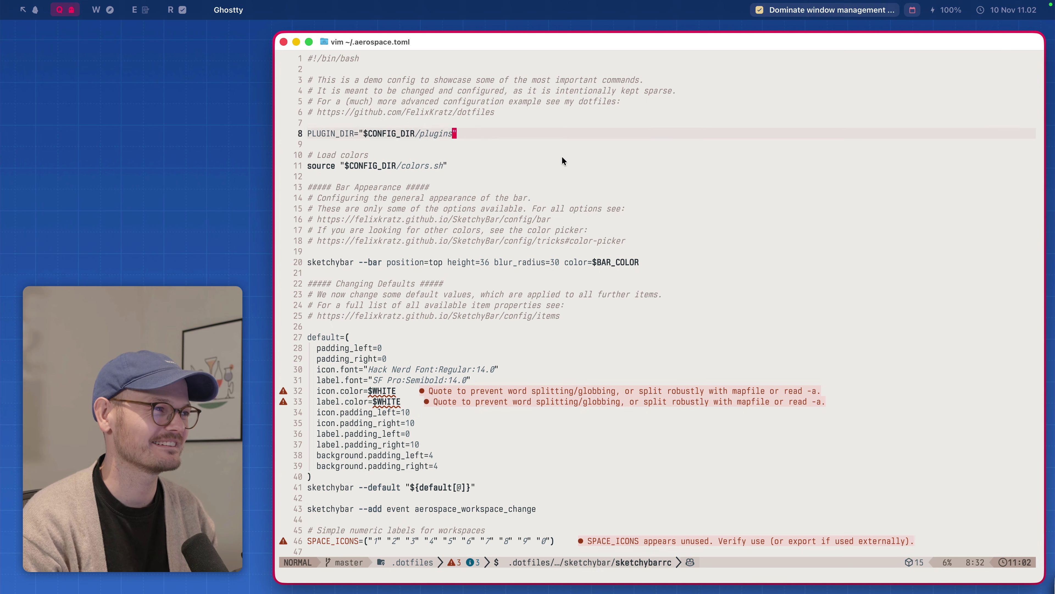
{"action": "key", "text": "k"}
{"action": "key", "text": "dollar"}
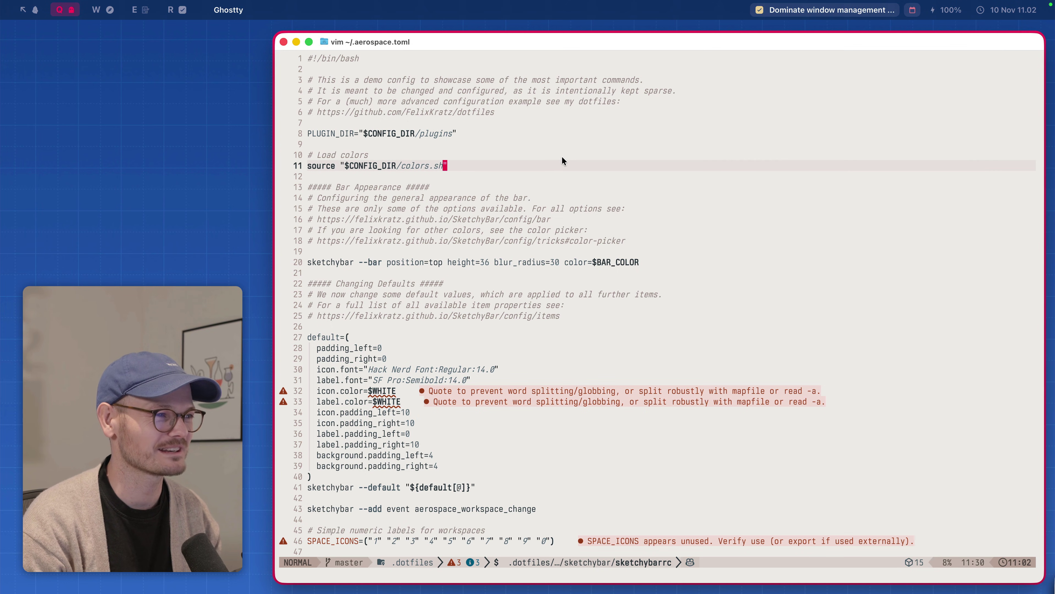
{"action": "key", "text": "j"}
{"action": "key", "text": "j"}
{"action": "key", "text": "j"}
{"action": "key", "text": "j"}
{"action": "key", "text": "j"}
{"action": "key", "text": "j"}
{"action": "key", "text": "j"}
{"action": "key", "text": "j"}
{"action": "key", "text": "j"}
{"action": "key", "text": "j"}
{"action": "key", "text": "j"}
{"action": "key", "text": "j"}
{"action": "key", "text": "j"}
{"action": "key", "text": "j"}
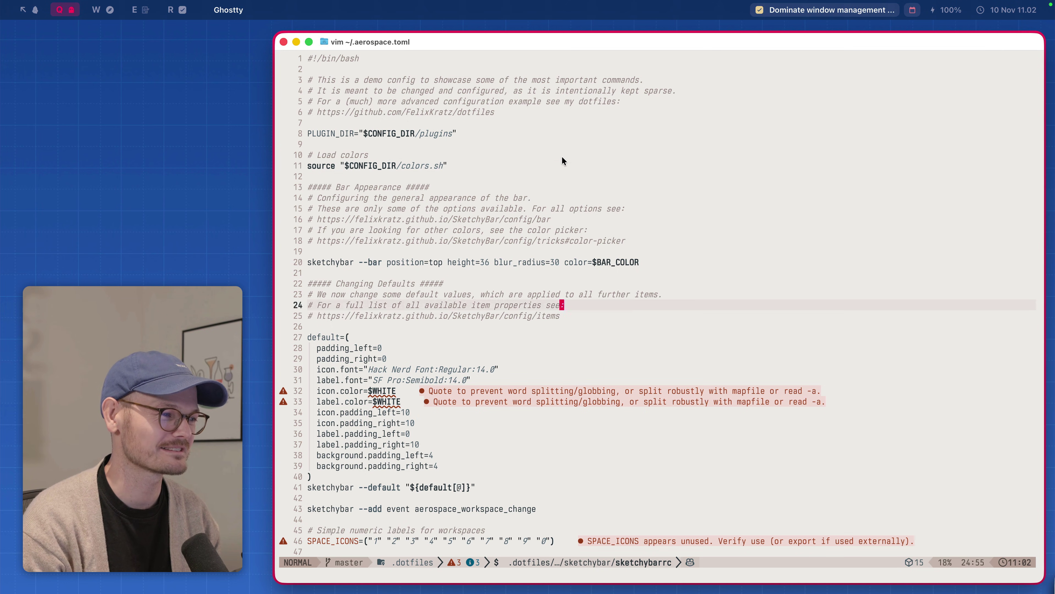
{"action": "key", "text": "j"}
{"action": "key", "text": "j"}
{"action": "key", "text": "j"}
{"action": "key", "text": "j"}
{"action": "key", "text": "j"}
{"action": "key", "text": "j"}
{"action": "key", "text": "j"}
{"action": "key", "text": "j"}
{"action": "key", "text": "j"}
{"action": "key", "text": "j"}
{"action": "key", "text": "j"}
{"action": "key", "text": "k"}
{"action": "key", "text": "k"}
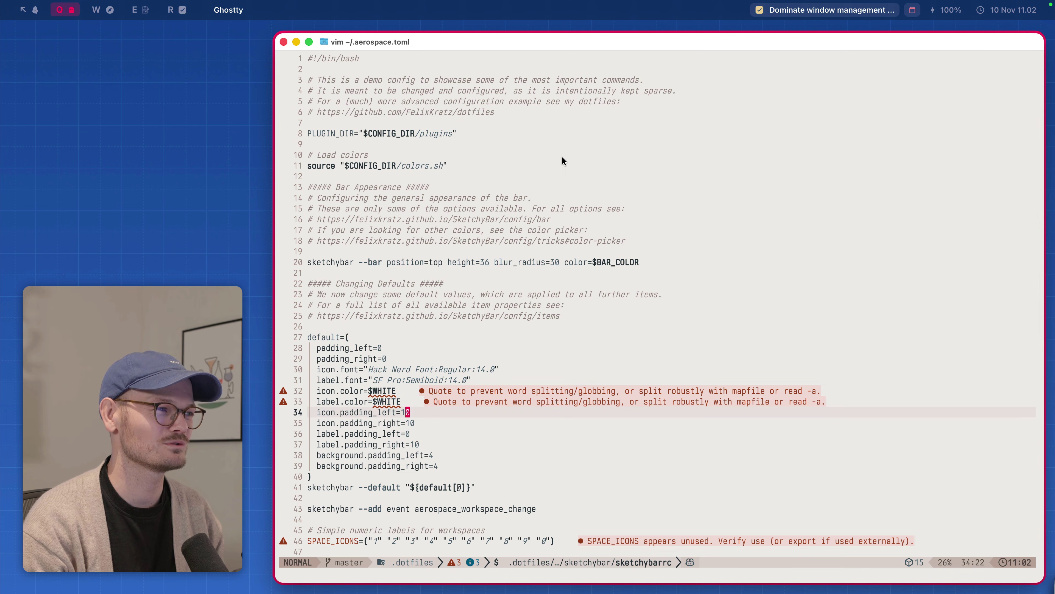
Go back up to the start of the sketchybar --bar line under the Bar Appearance section to review the bar's options.
{"action": "key", "text": "k"}
{"action": "key", "text": "k"}
{"action": "key", "text": "k"}
{"action": "key", "text": "k"}
{"action": "key", "text": "k"}
{"action": "key", "text": "k"}
{"action": "key", "text": "k"}
{"action": "key", "text": "k"}
{"action": "key", "text": "k"}
{"action": "key", "text": "k"}
{"action": "key", "text": "k"}
{"action": "key", "text": "k"}
{"action": "key", "text": "k"}
{"action": "key", "text": "k"}
{"action": "key", "text": "k"}
{"action": "key", "text": "j"}
{"action": "key", "text": "0"}
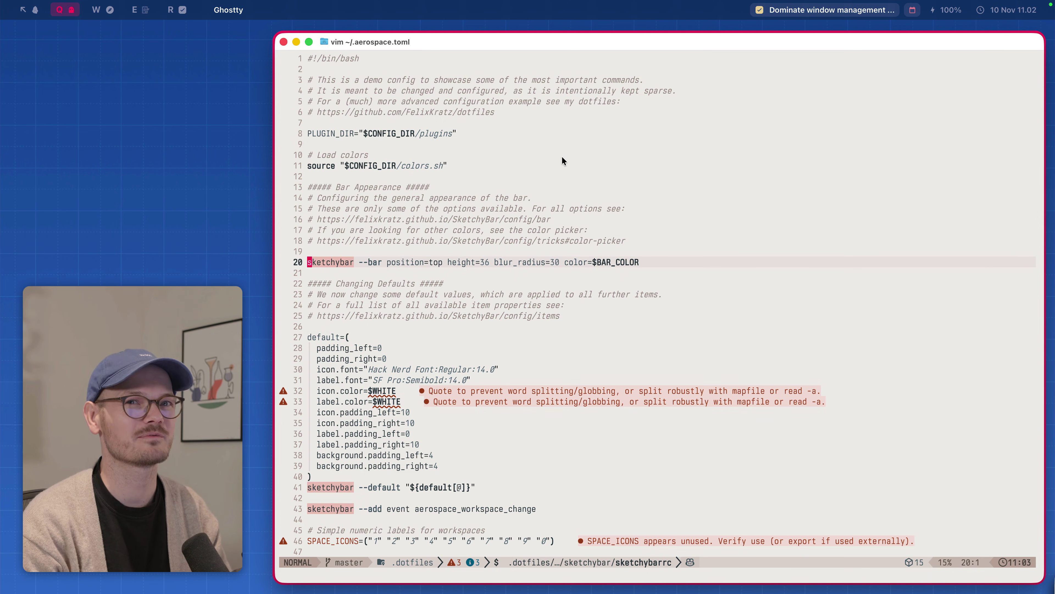